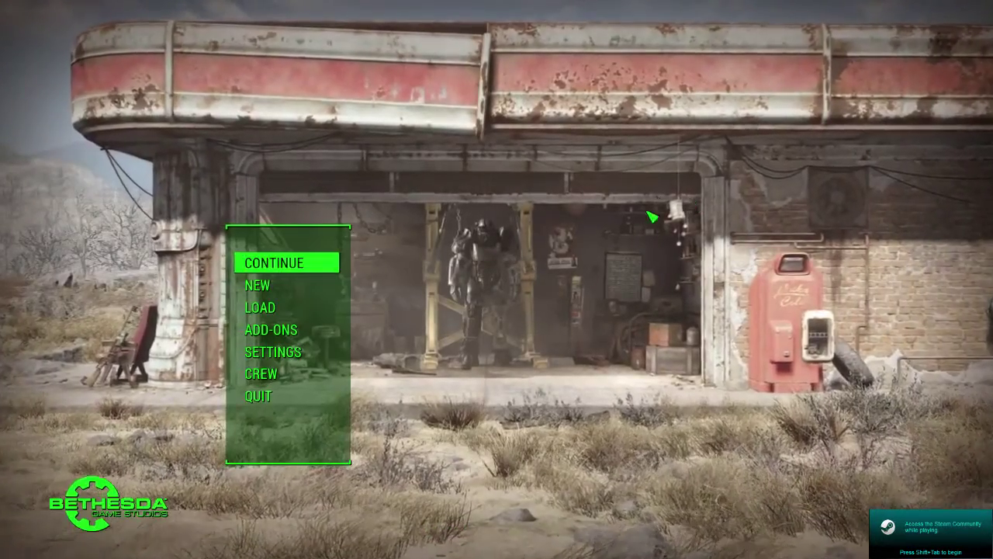
Confirm the game settings show version v1.4.132.0, then quit Fallout 4 to the desktop.
click(335, 354)
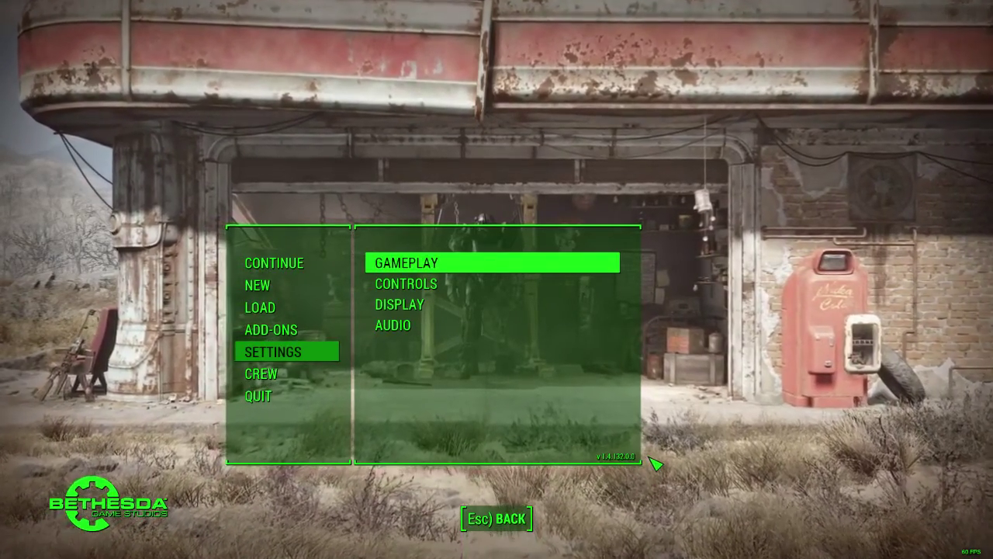
key(Escape)
click(334, 396)
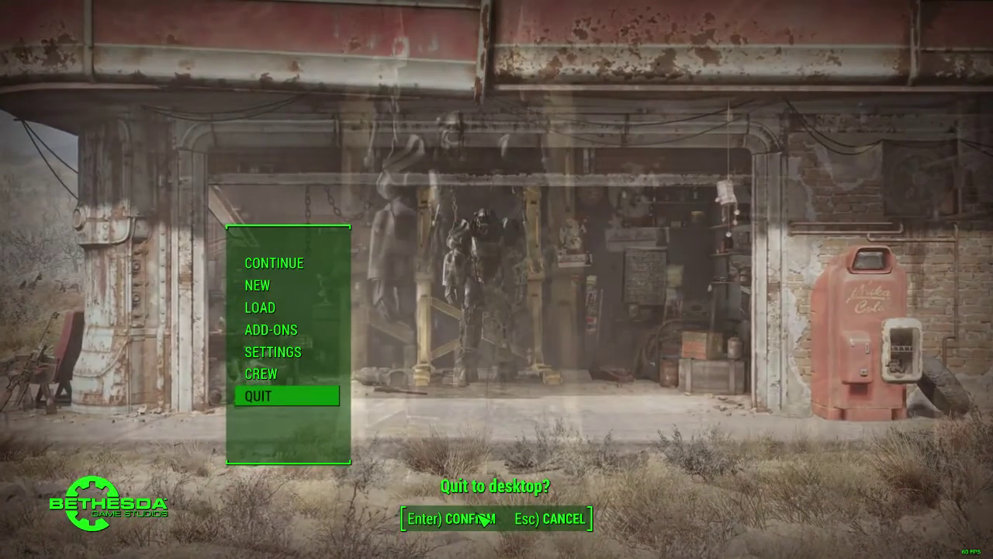
click(484, 518)
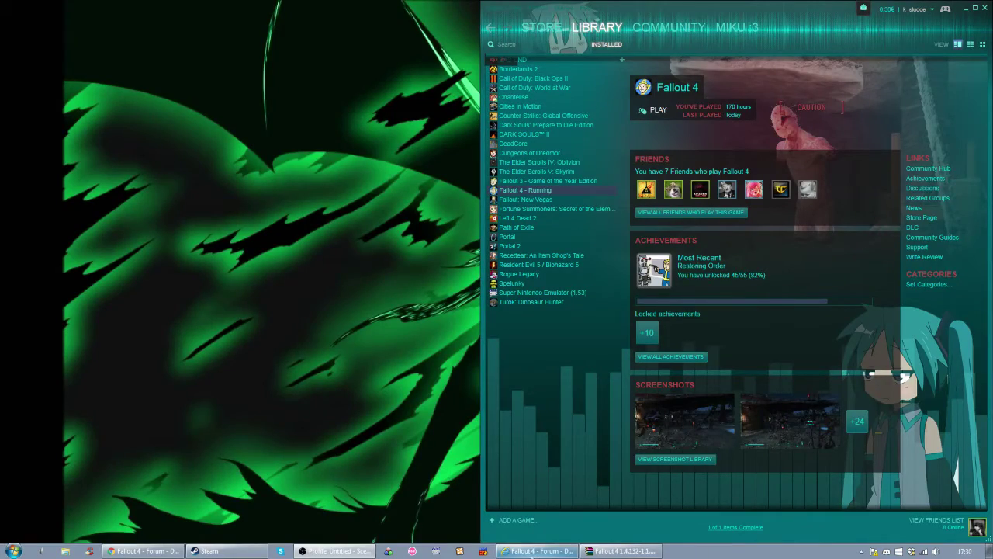
Bring up the downgrade forum thread and locate the 1.4.132 -> 1.1.30 patch entry.
click(523, 543)
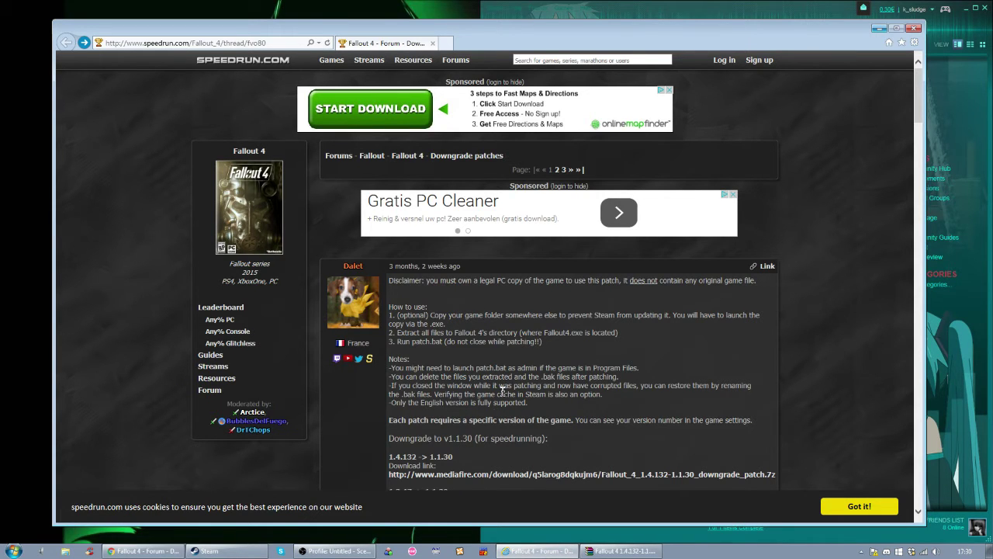
scroll(483, 364, down, 3)
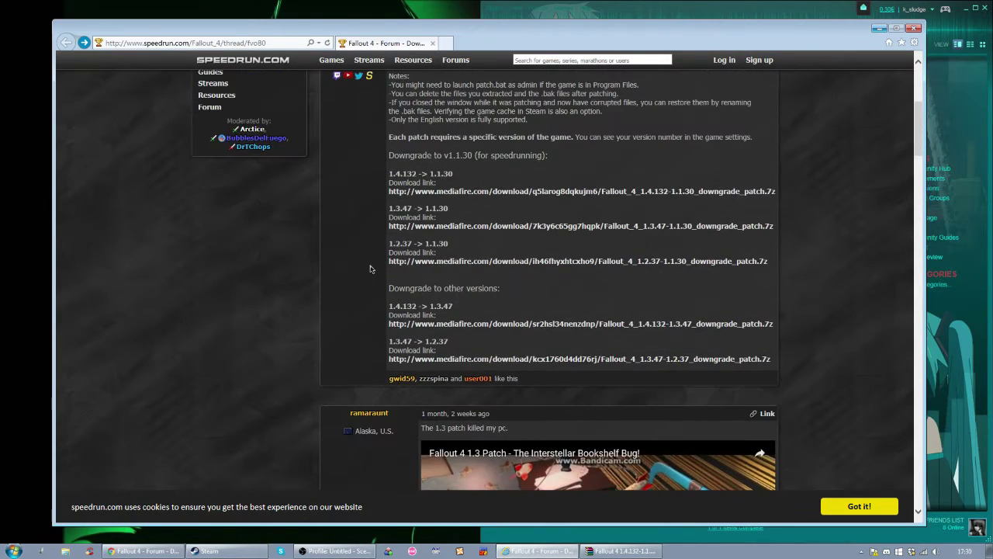
scroll(450, 206, up, 1)
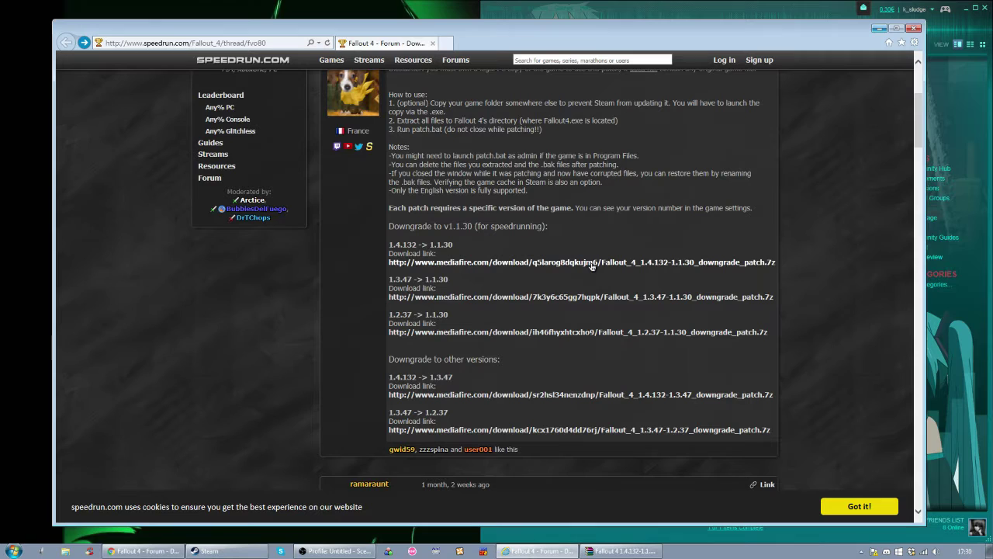
drag(403, 246, 452, 250)
click(436, 246)
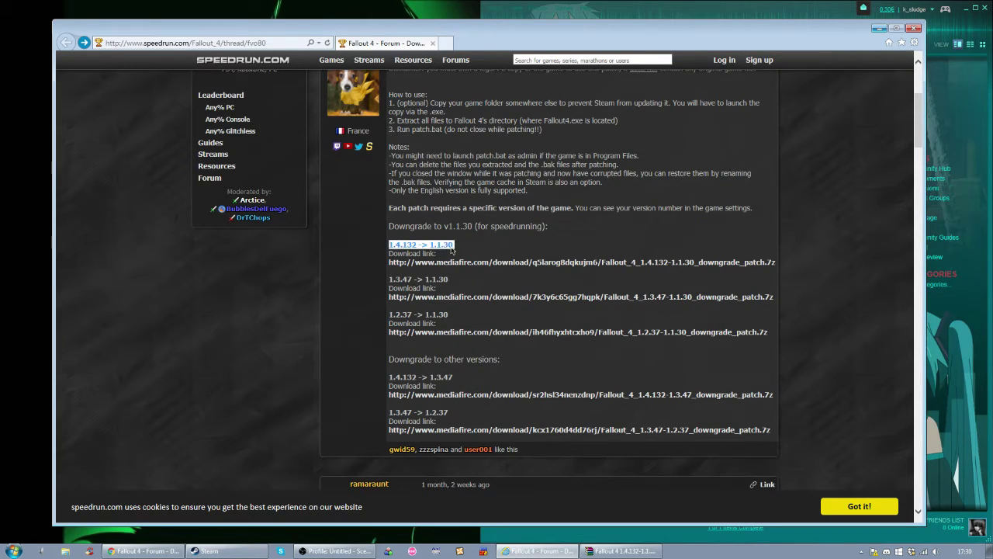
click(391, 247)
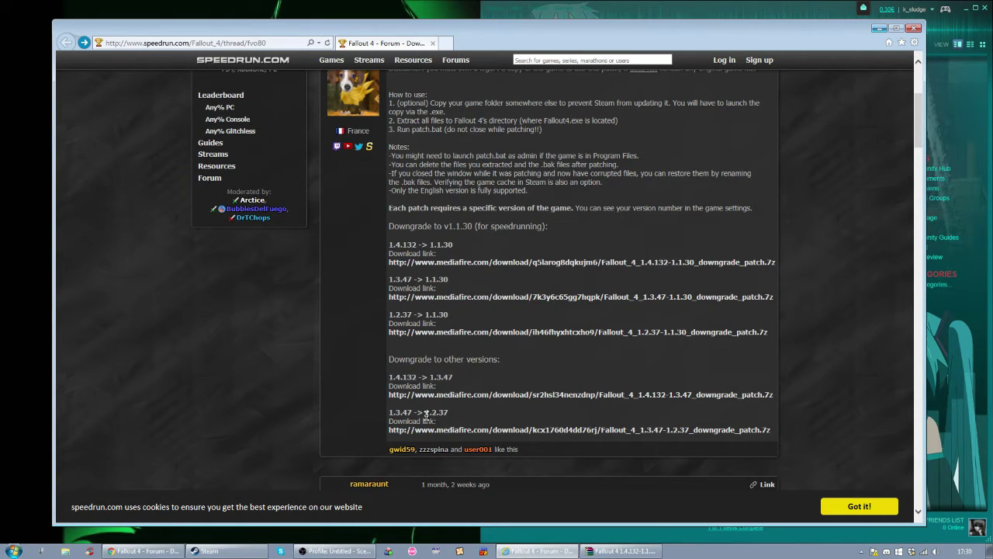
Compare the other downgrade lines, then open the 1.4.132 -> 1.1.30 MediaFire download link.
drag(389, 378, 453, 377)
drag(389, 412, 450, 412)
click(441, 412)
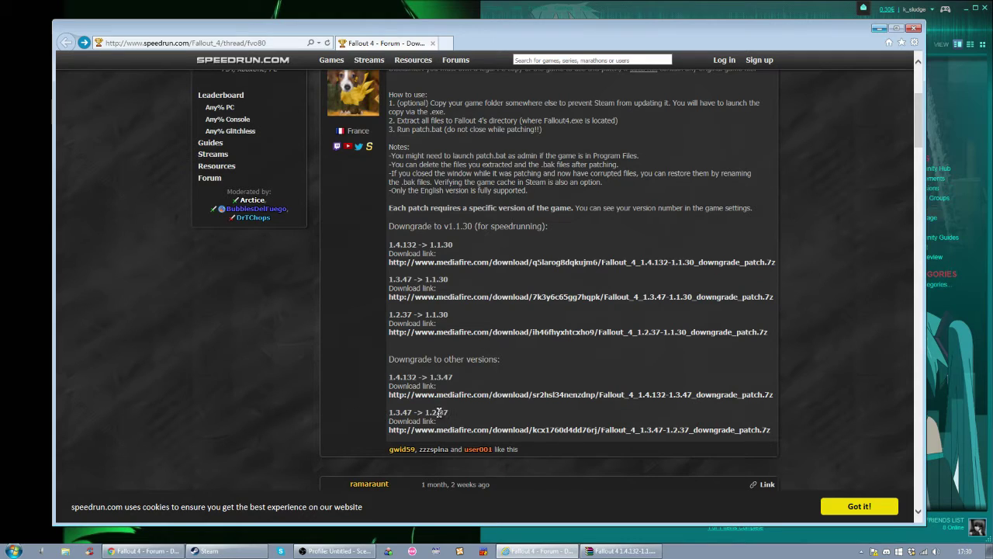
click(447, 264)
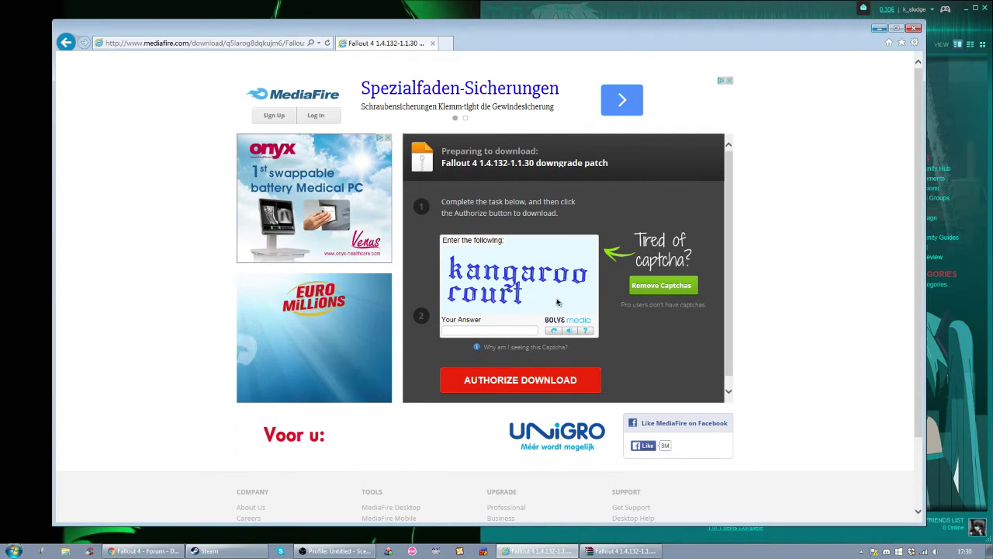
Close the MediaFire captcha download page and the popup ad window it spawned.
click(476, 332)
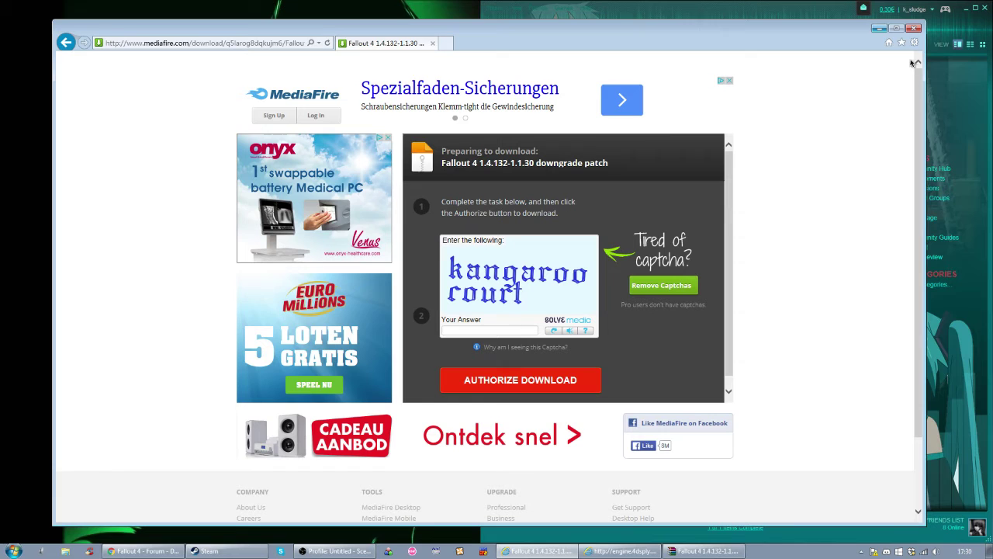
click(913, 29)
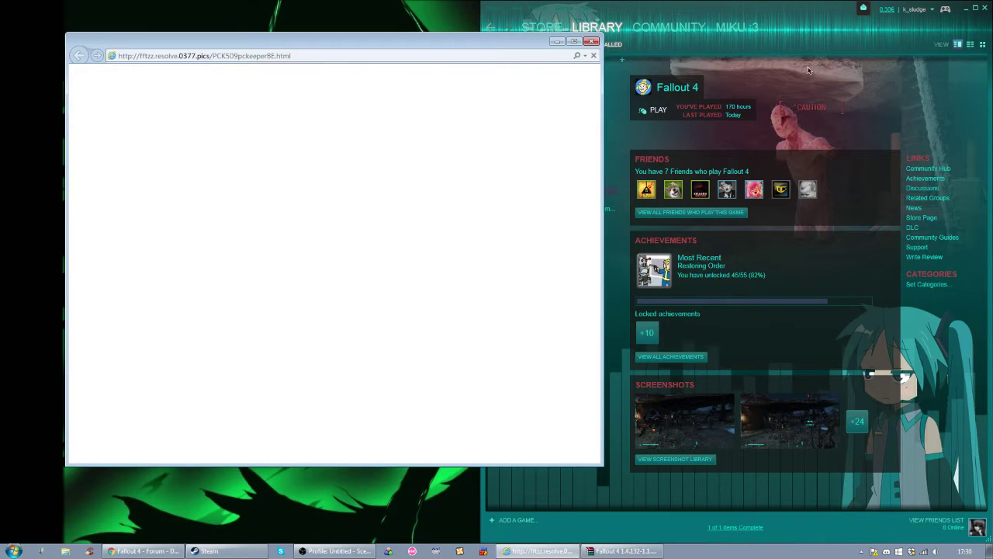
click(590, 39)
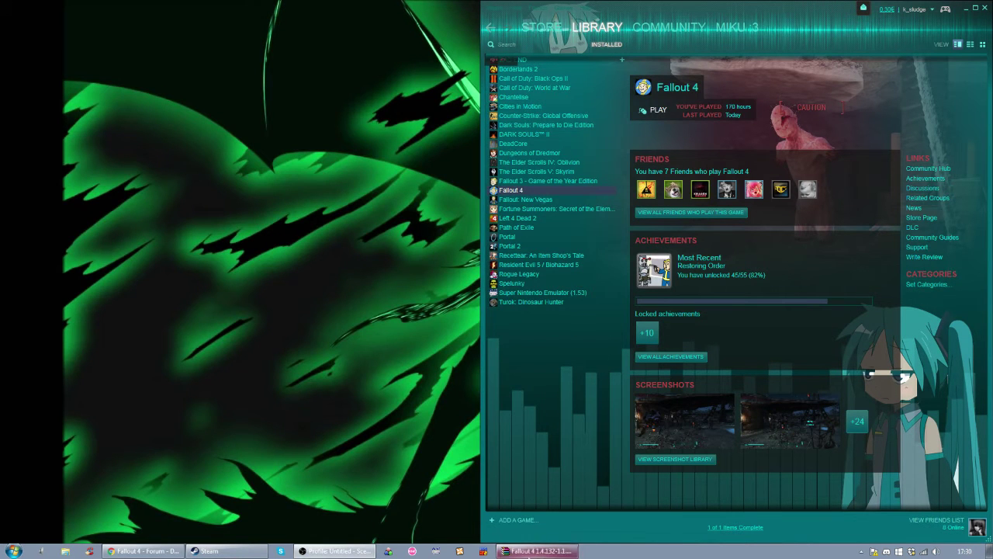
Move the downloaded patch archive window aside and minimize it.
click(535, 551)
drag(406, 95, 385, 70)
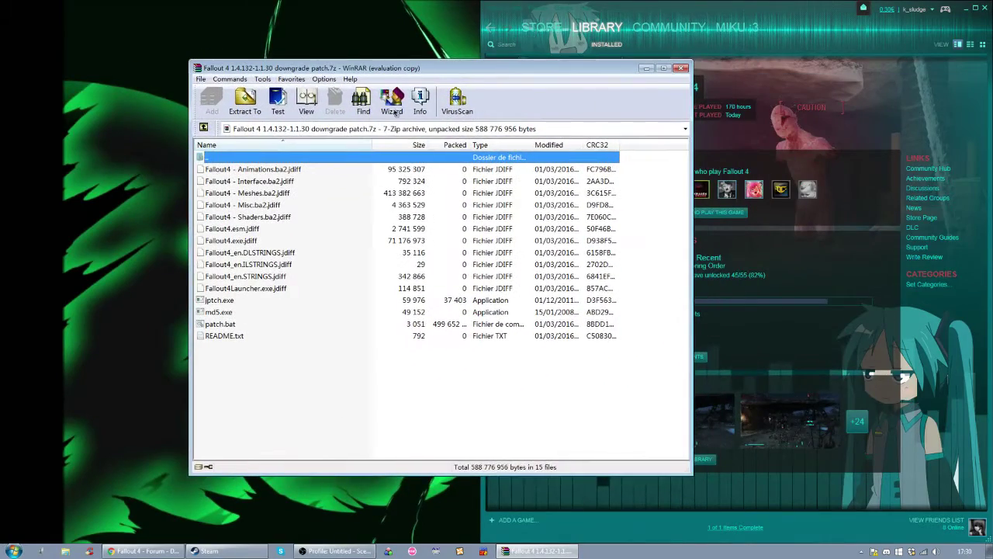
click(645, 72)
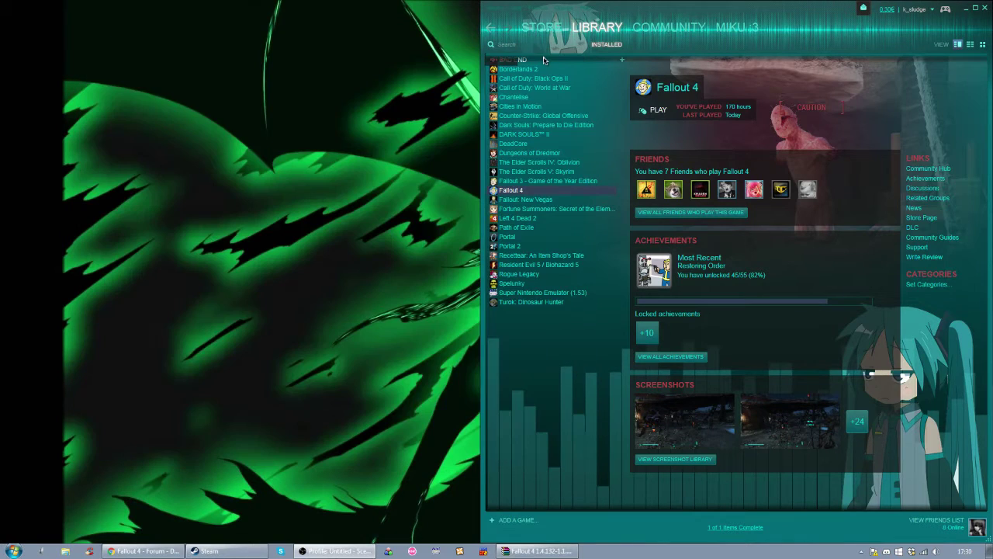
Open Fallout 4's install folder via its Steam Properties' Local Files browse option.
right_click(520, 191)
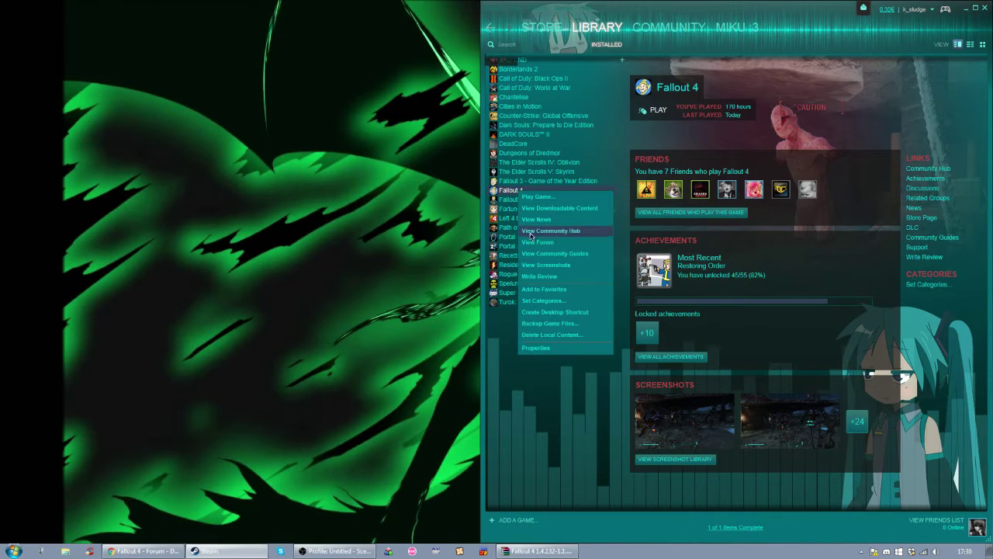
click(535, 348)
drag(606, 101, 691, 90)
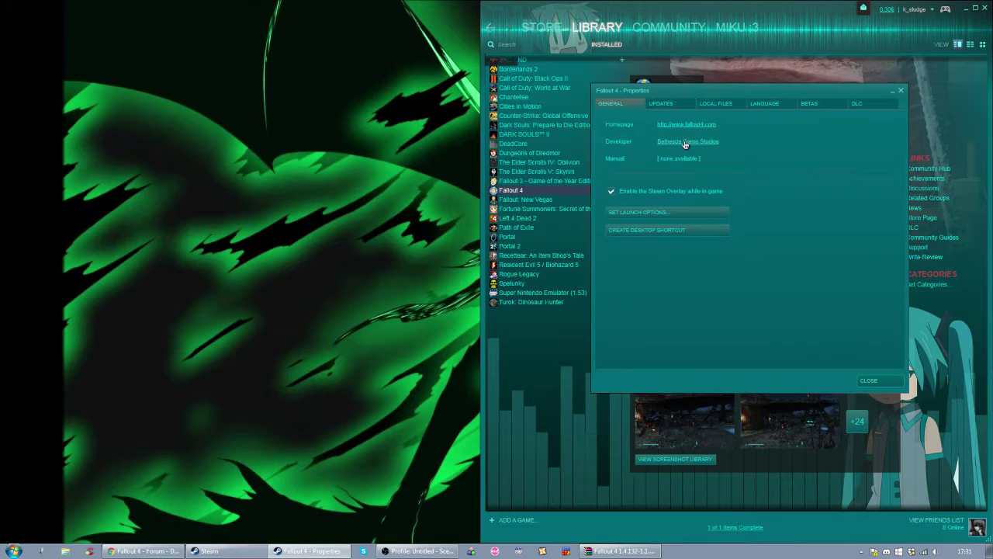
click(715, 103)
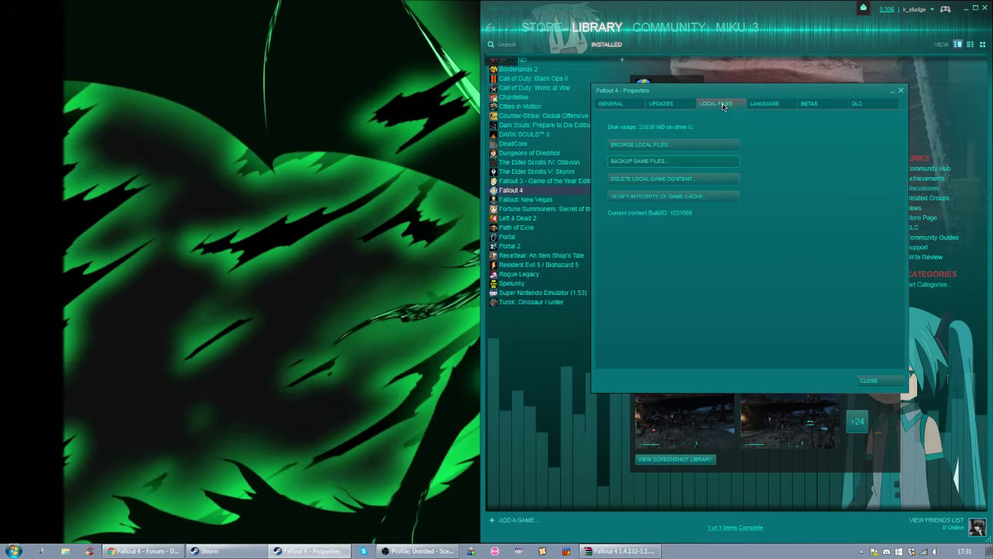
click(637, 145)
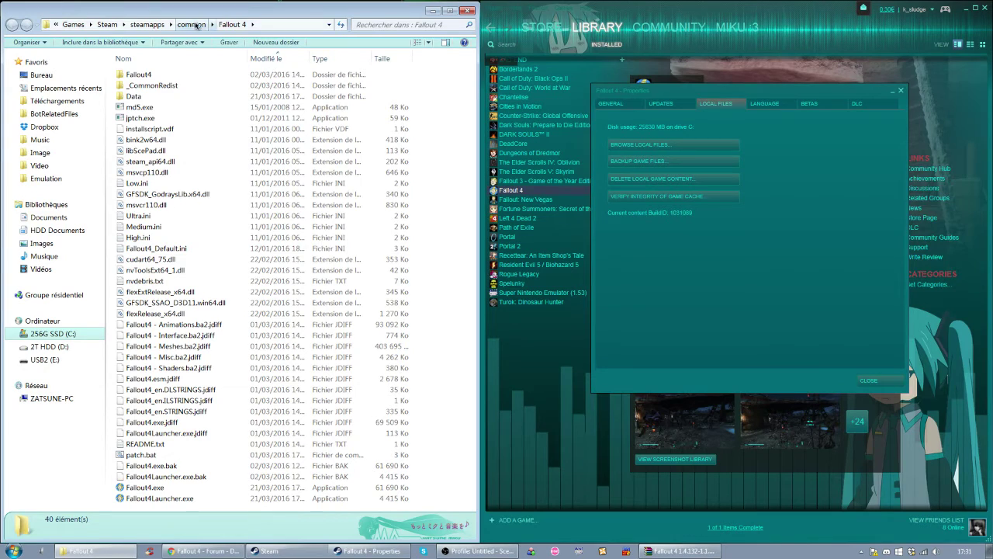
Close the Fallout 4 properties and place the patch archive beside the game folder.
click(901, 90)
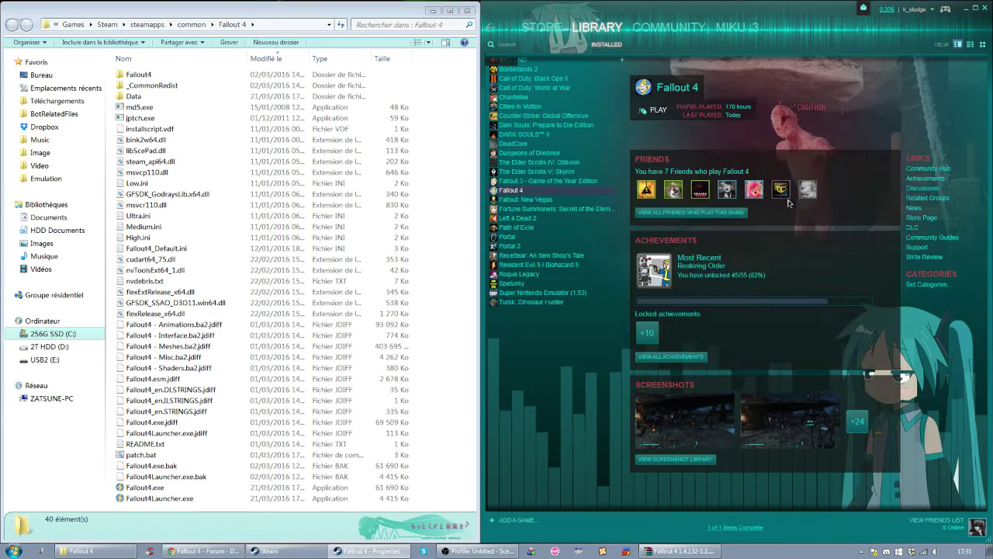
click(598, 551)
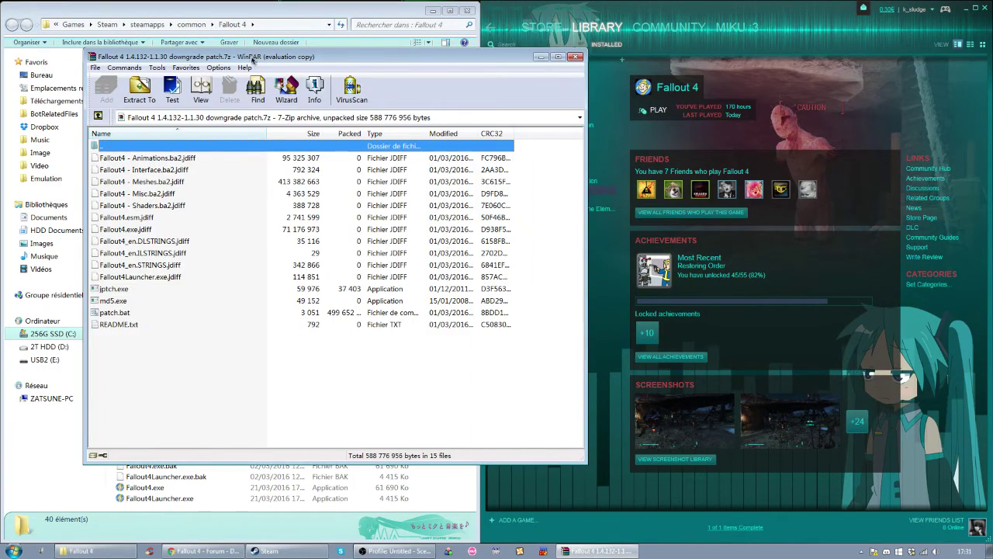
drag(252, 60, 647, 64)
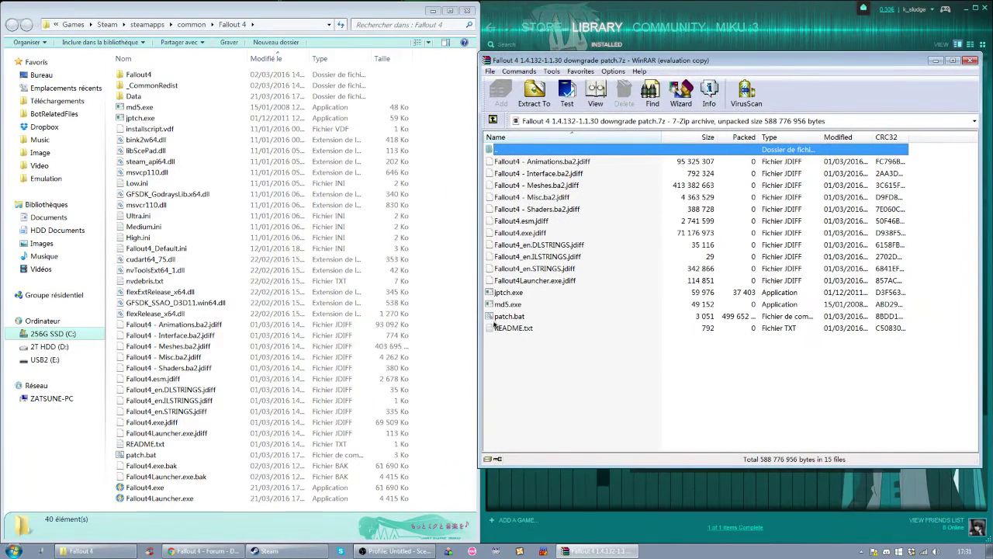
Drag all 15 patch files into the game folder, replacing existing files for all, then close WinRAR.
drag(606, 368, 461, 199)
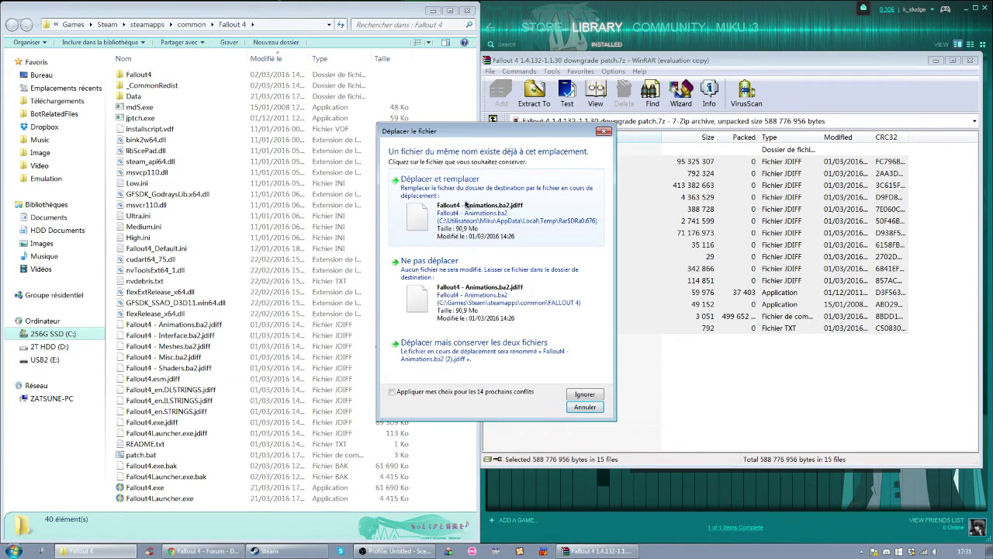
drag(445, 132, 414, 127)
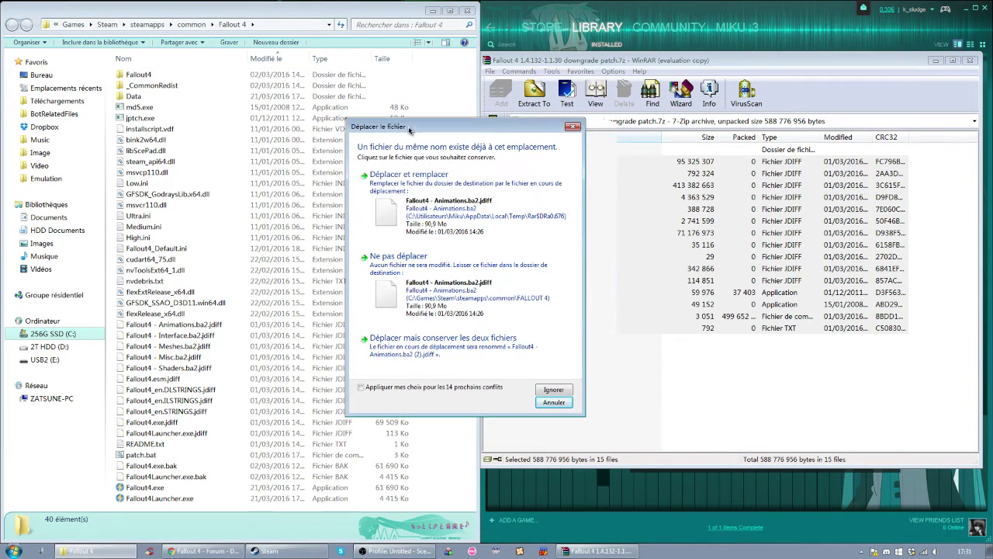
click(361, 389)
click(431, 223)
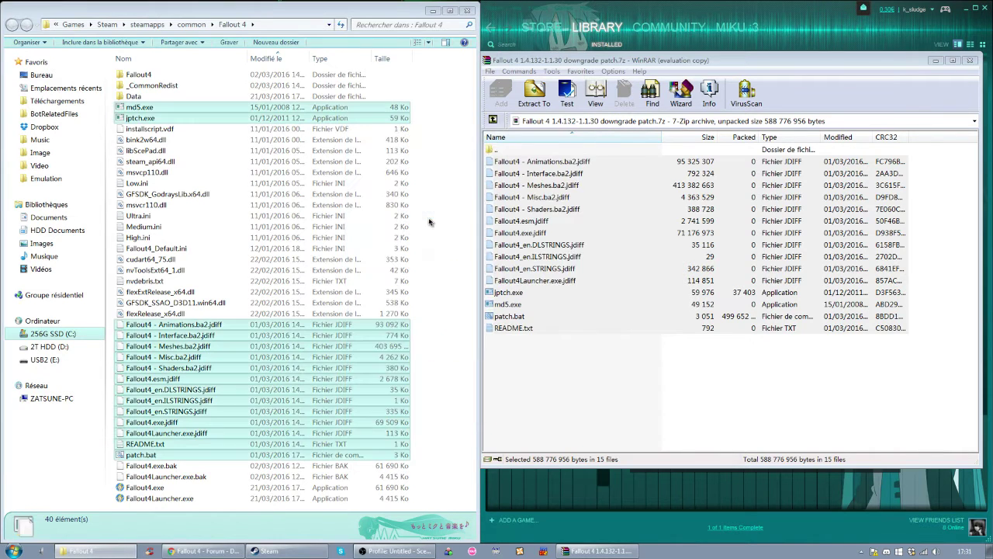
click(442, 316)
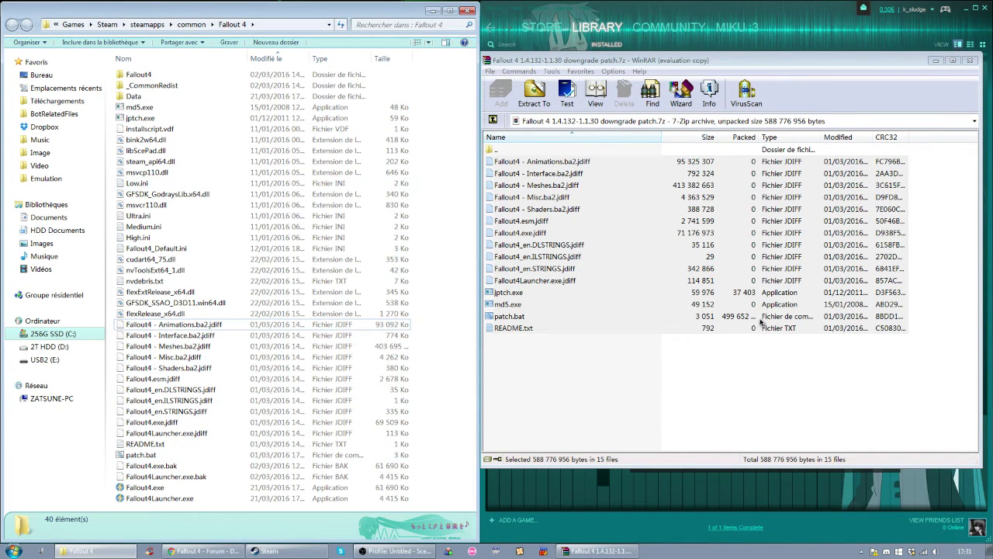
click(970, 60)
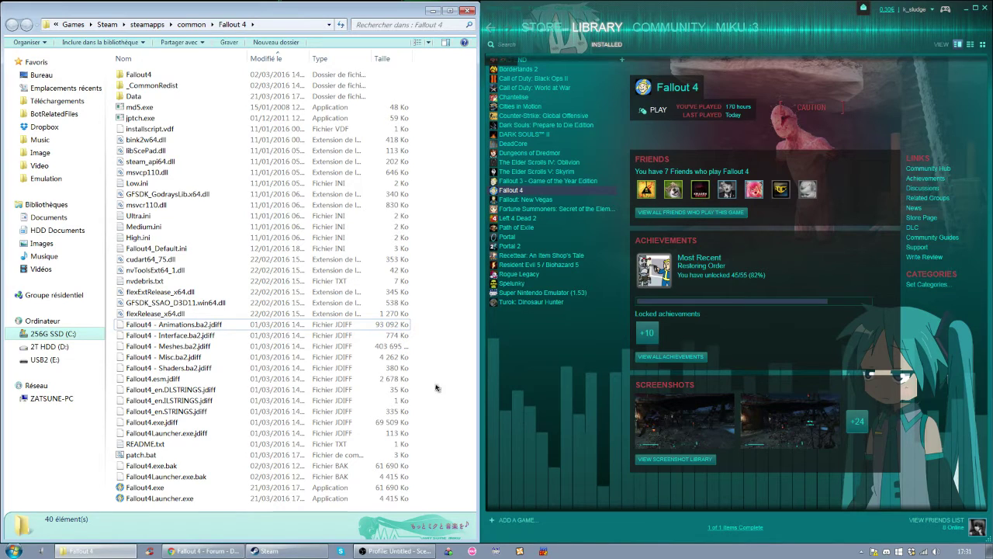
Run the patch.bat downgrade script from the Fallout 4 game folder.
drag(437, 216, 329, 346)
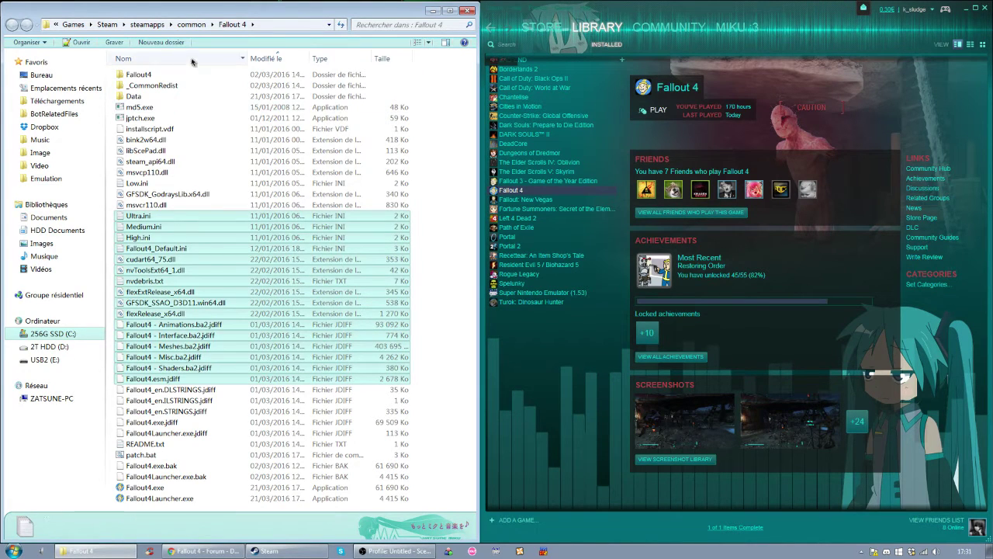
click(426, 271)
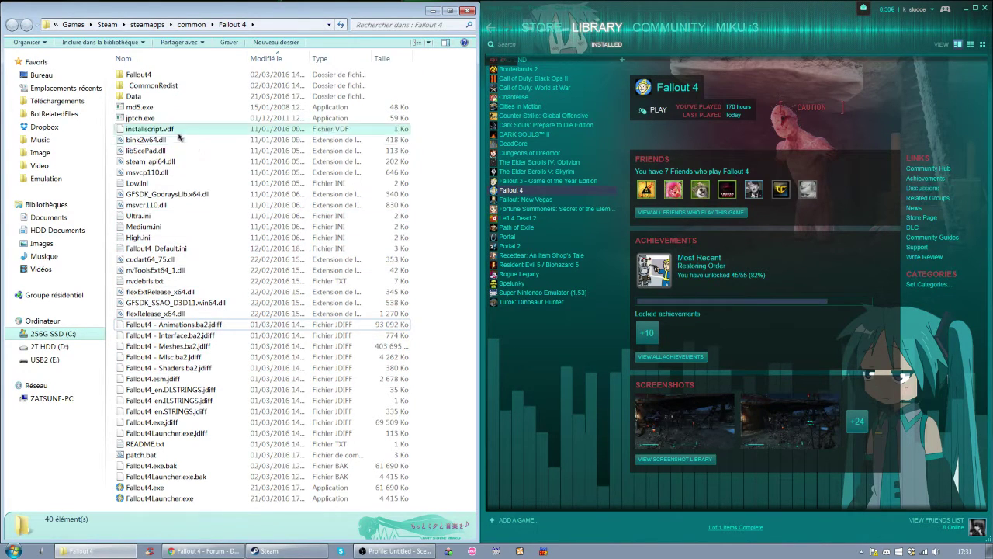
click(157, 455)
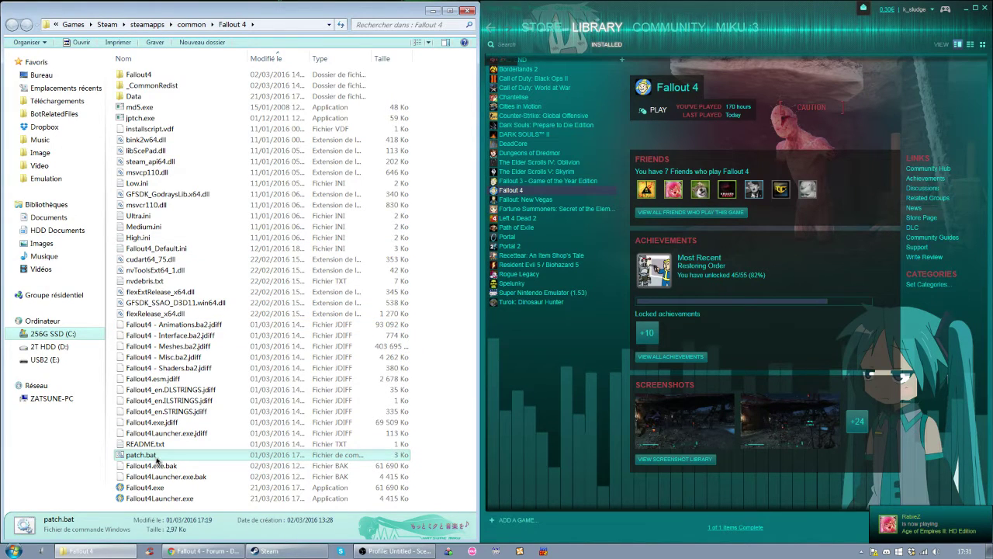
double_click(157, 457)
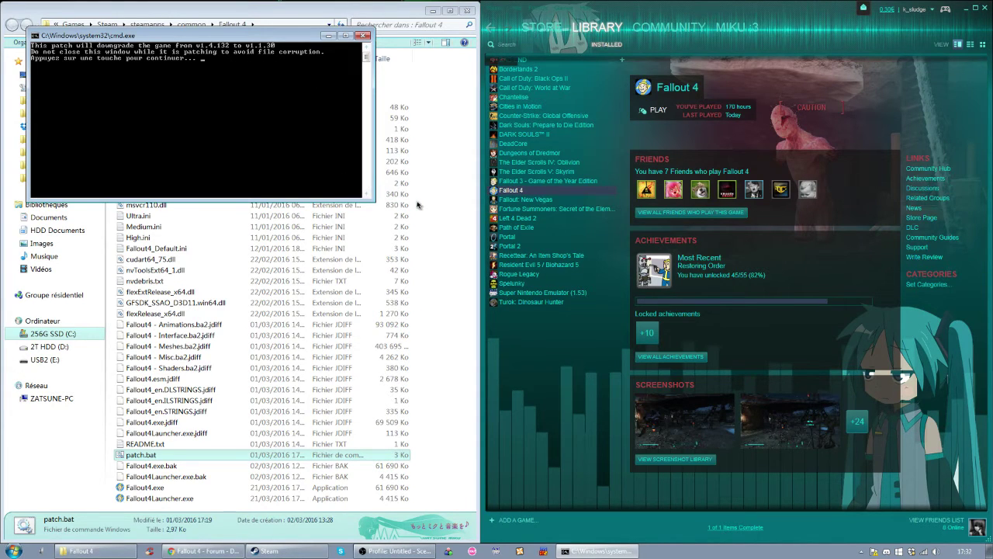
Start the patch, enlarge the console to watch it reach Done, then close it.
key(Return)
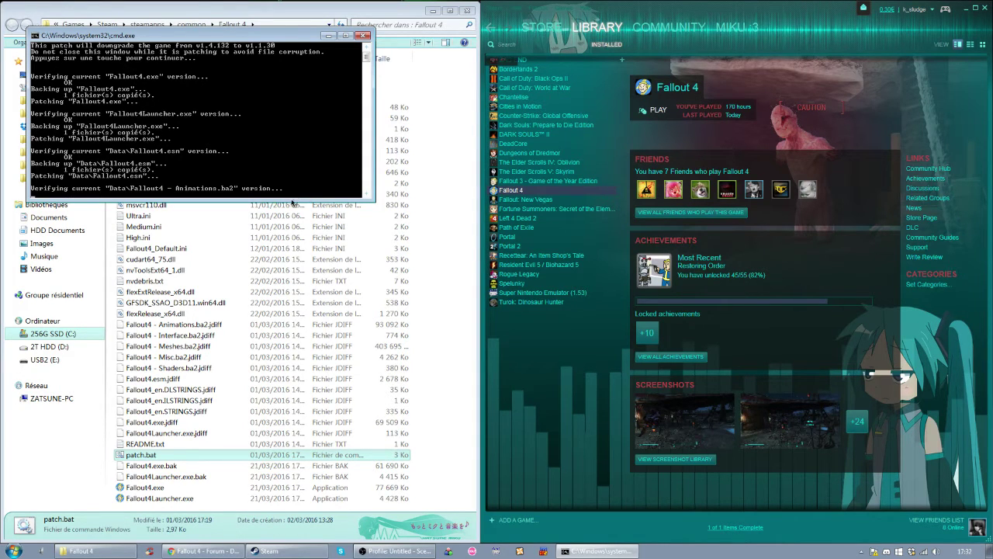
drag(293, 200, 257, 506)
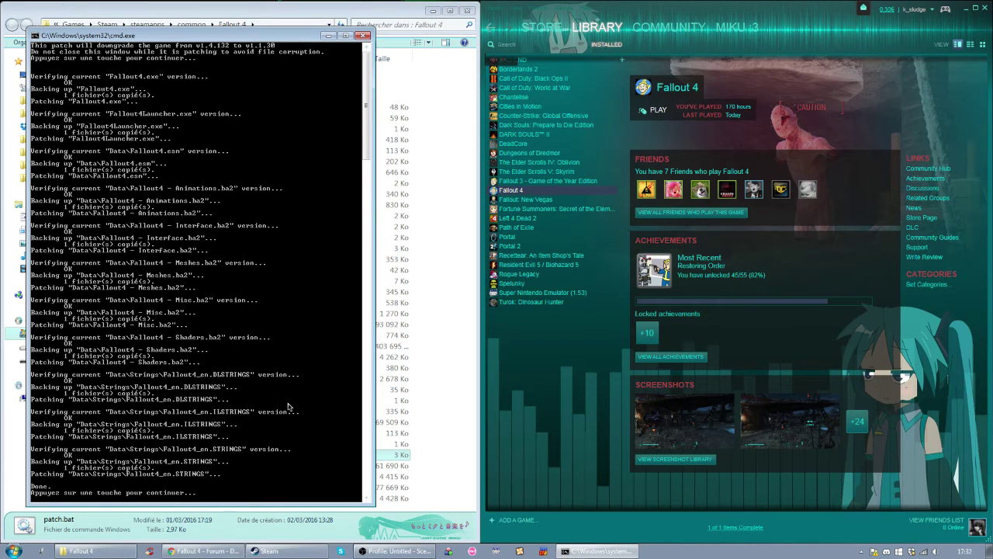
key(Return)
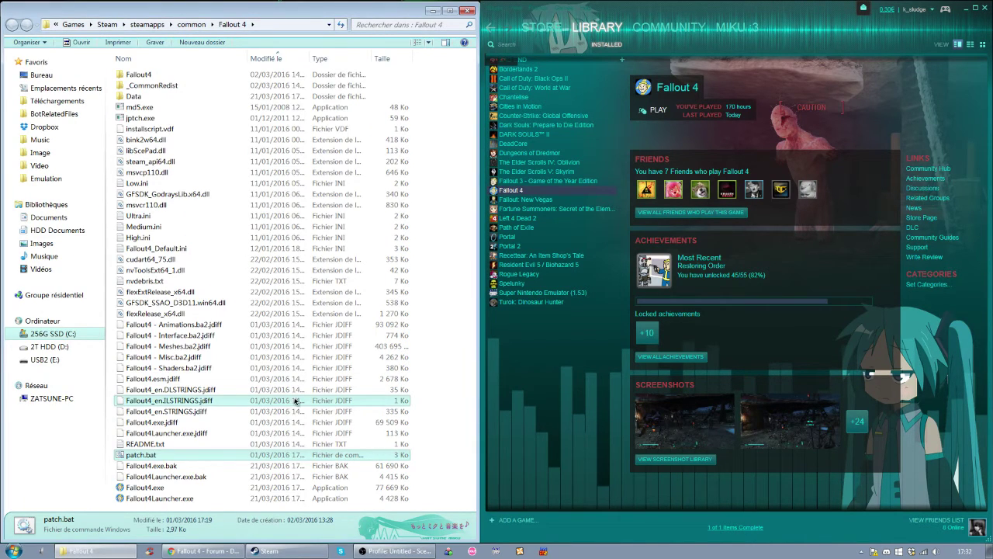
Launch the downgraded Fallout 4 from the Steam library and its launcher.
click(450, 328)
click(658, 111)
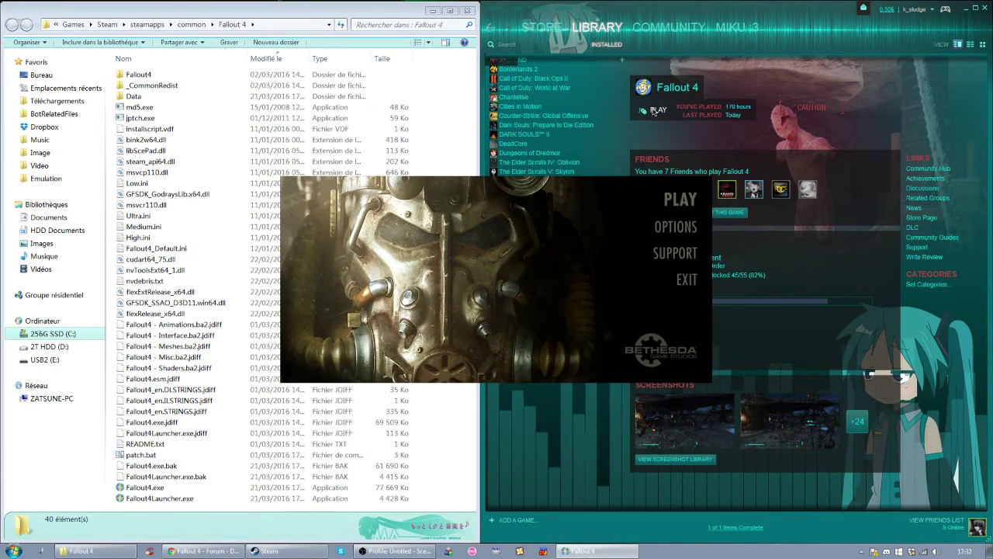
click(682, 200)
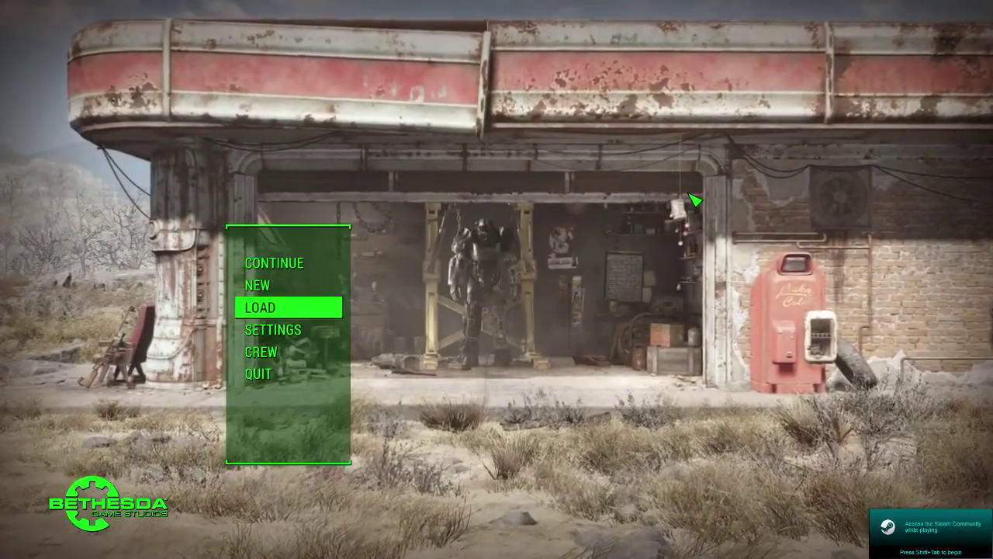
key(Down)
Verify the settings show version v1.1.30.0, then quit the game to the desktop.
key(Return)
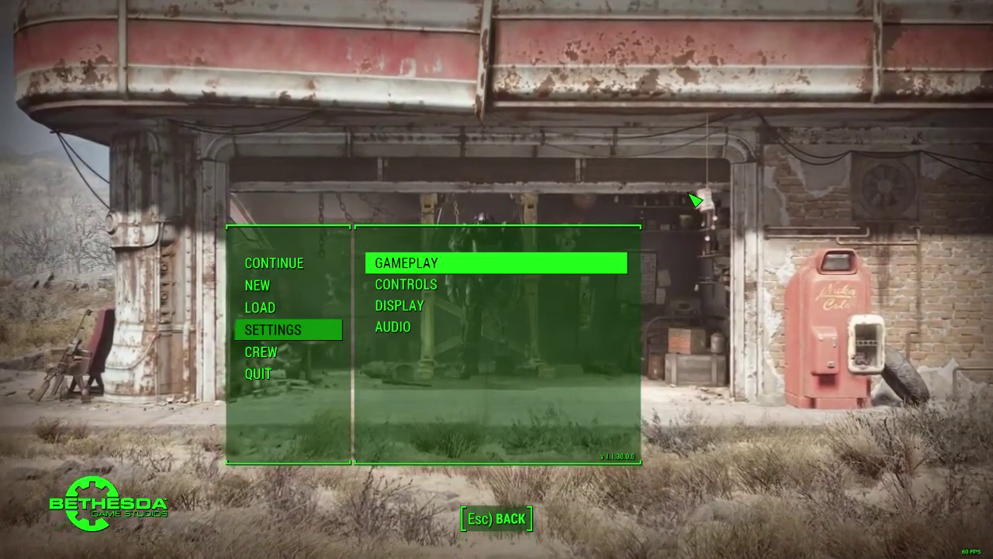
key(Escape)
click(328, 372)
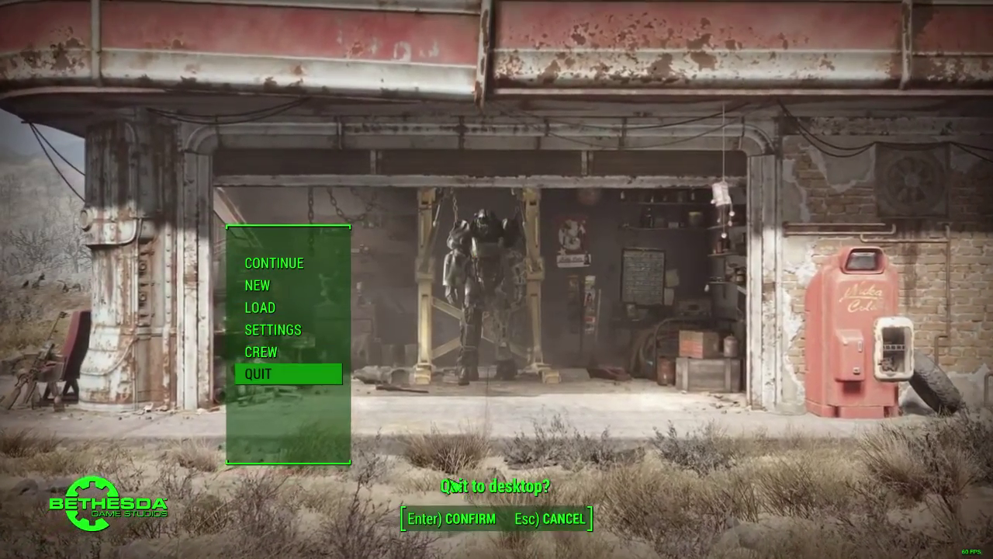
key(Return)
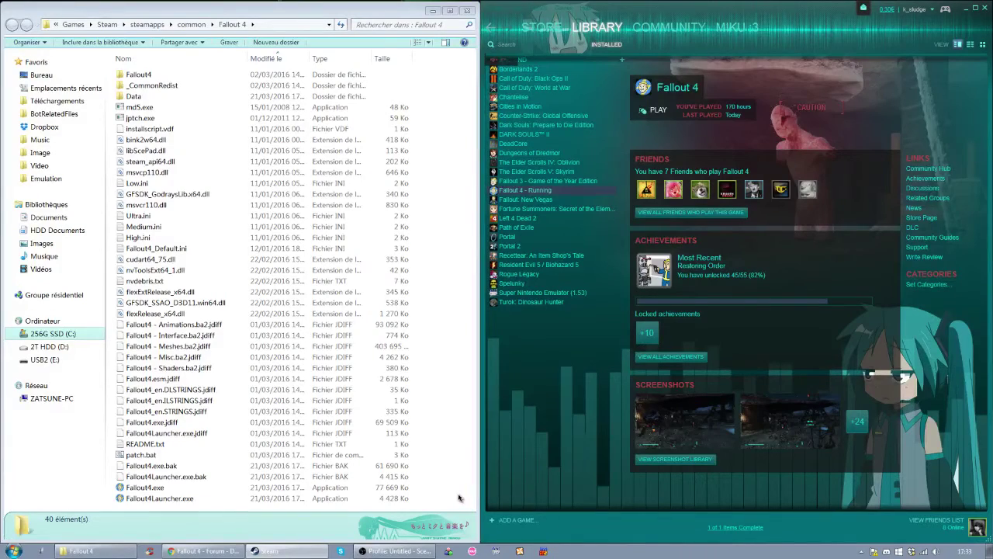